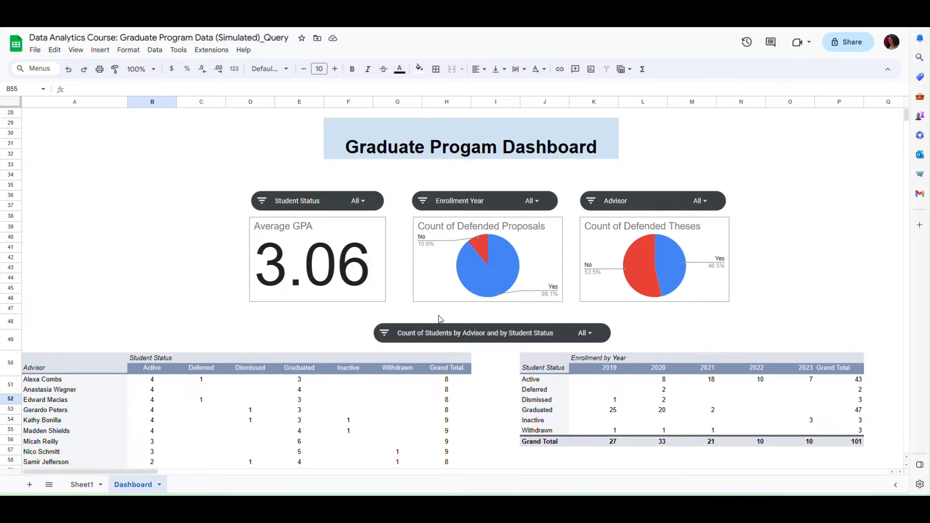
Look over the dashboard from its summary charts and pivot tables down to the Query section.
scroll(629, 387, "down", 1)
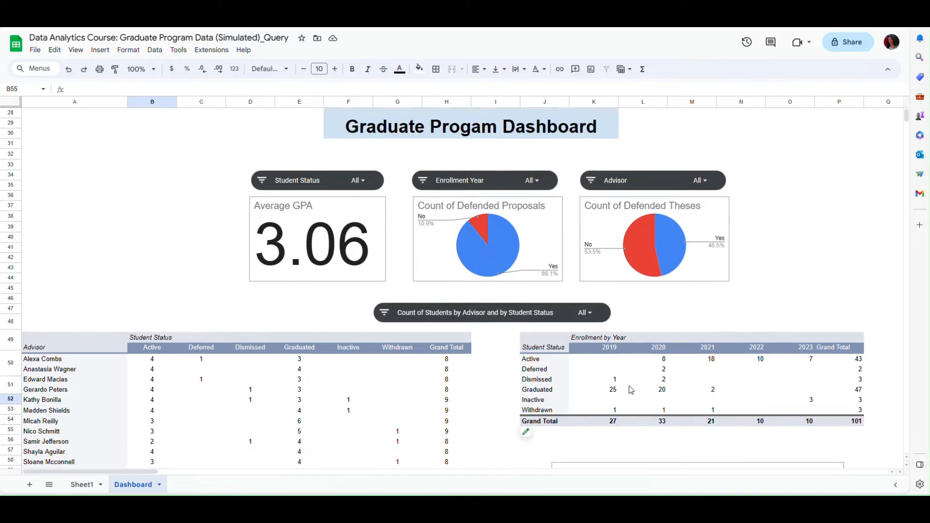
scroll(631, 390, "down", 5)
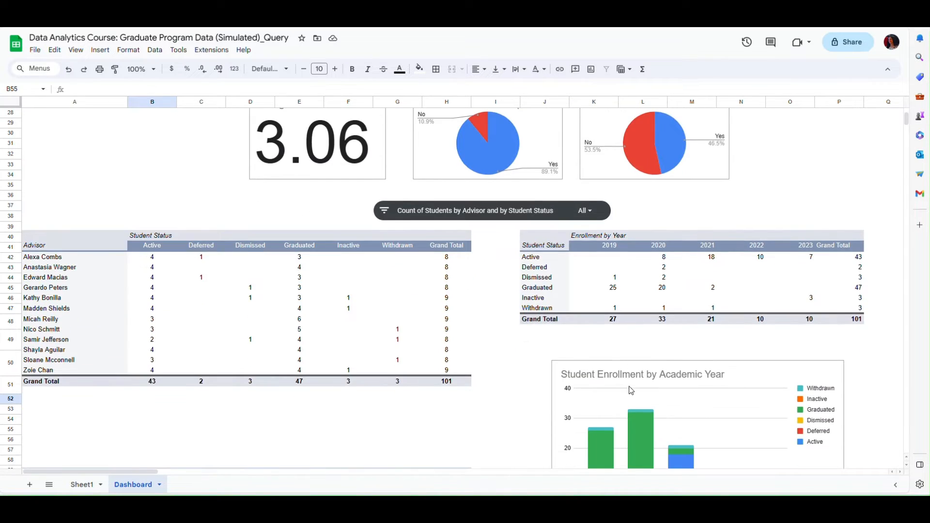
scroll(631, 391, "down", 6)
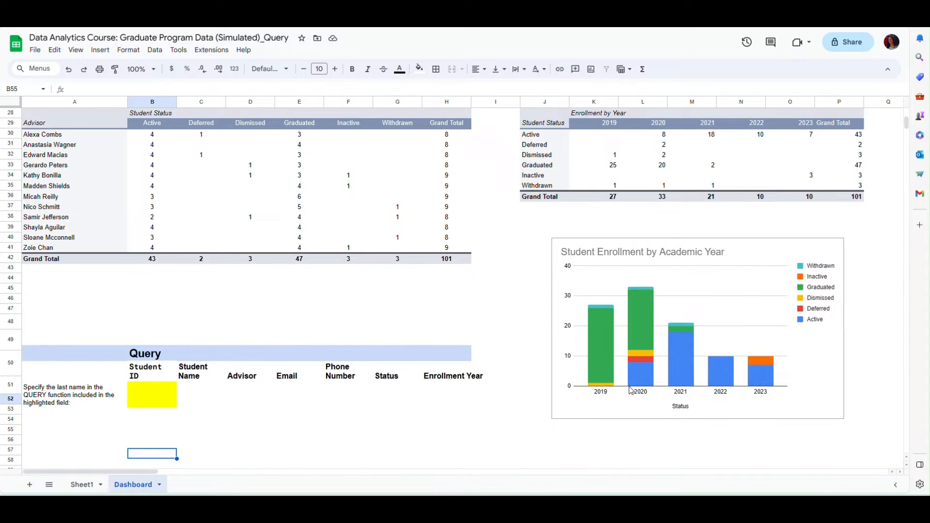
scroll(631, 390, "down", 1)
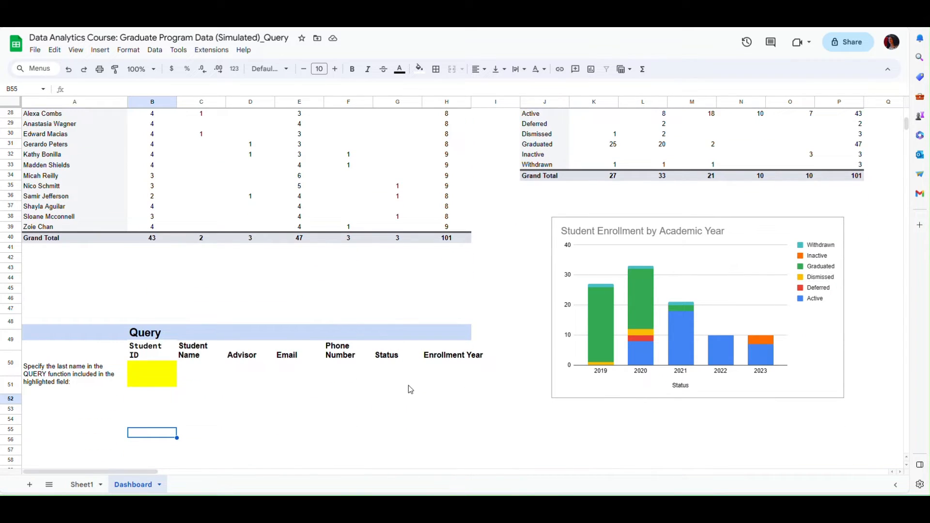
scroll(406, 387, "down", 1)
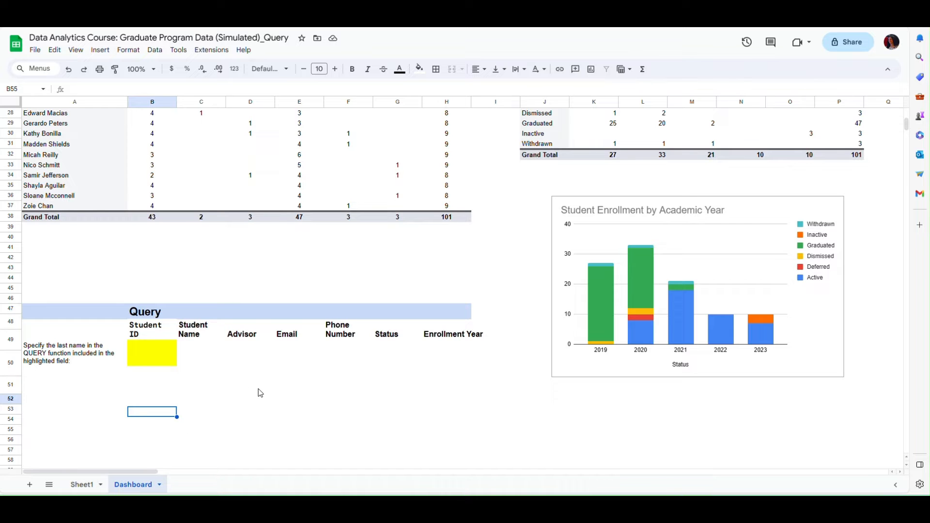
Examine the student records on Sheet1, including the column headers and the columns for names, advisor, email and enrollment.
left_click(81, 486)
scroll(286, 398, "up", 3)
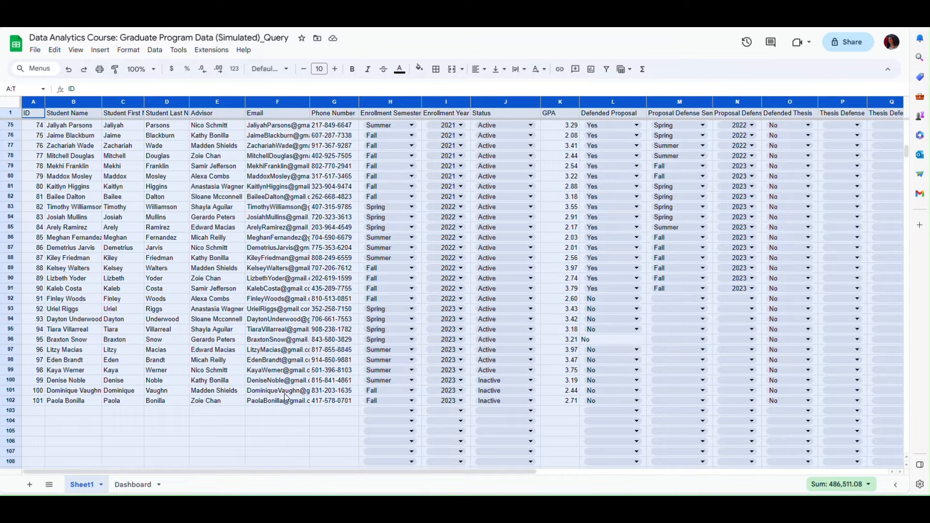
scroll(286, 398, "up", 15)
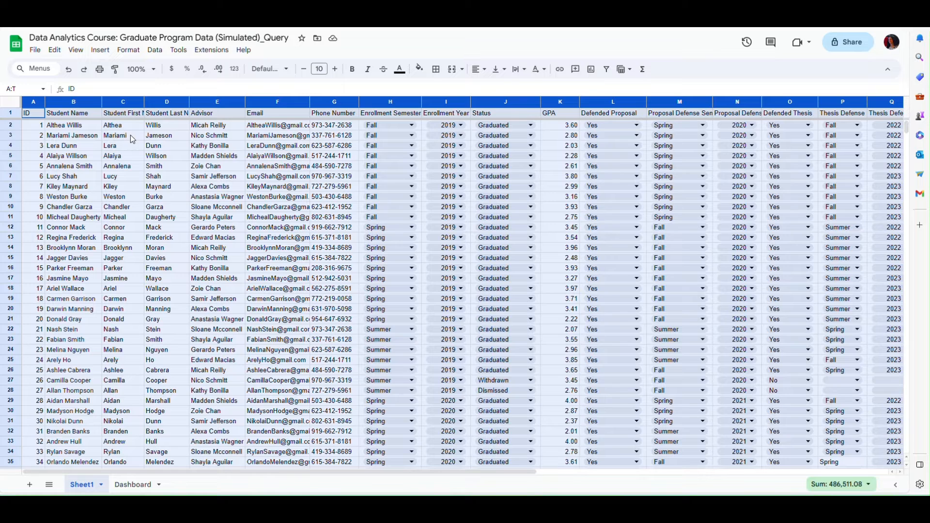
mouse_move(254, 128)
scroll(299, 328, "down", 2)
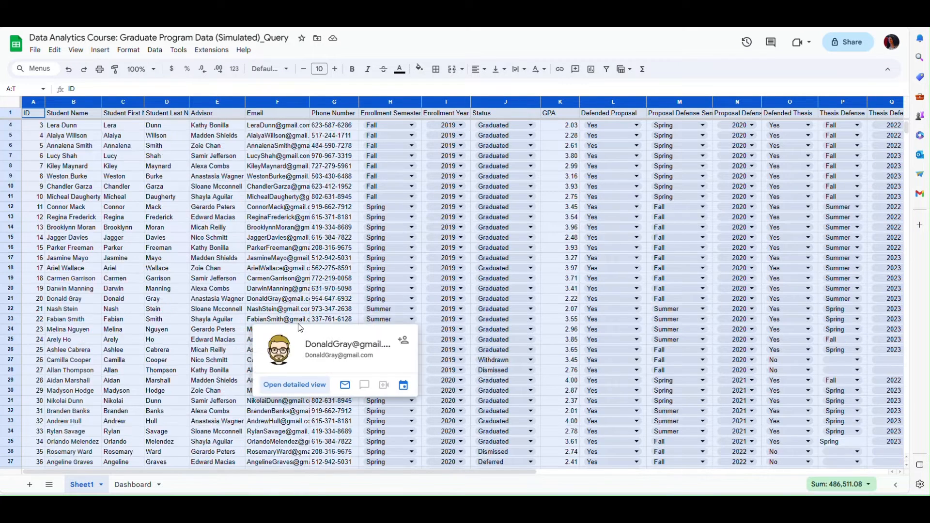
mouse_move(299, 328)
scroll(299, 328, "up", 1)
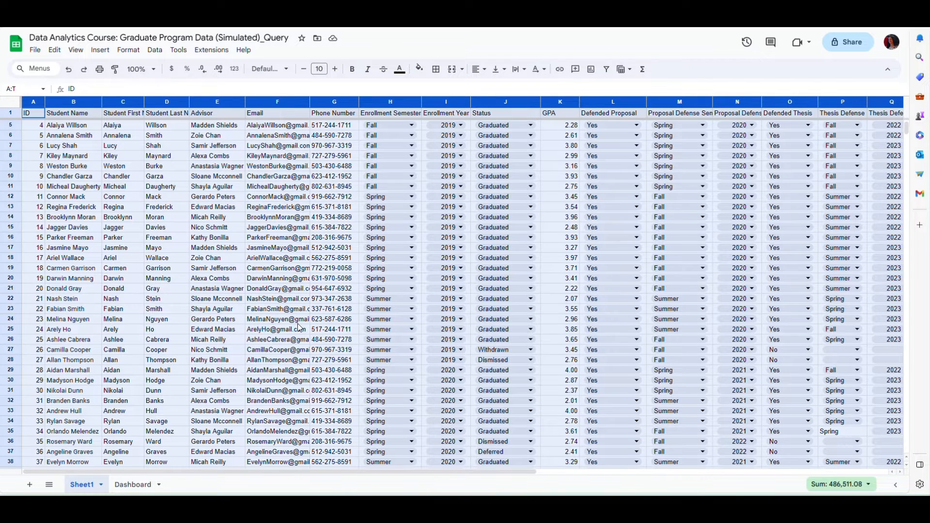
scroll(300, 328, "up", 2)
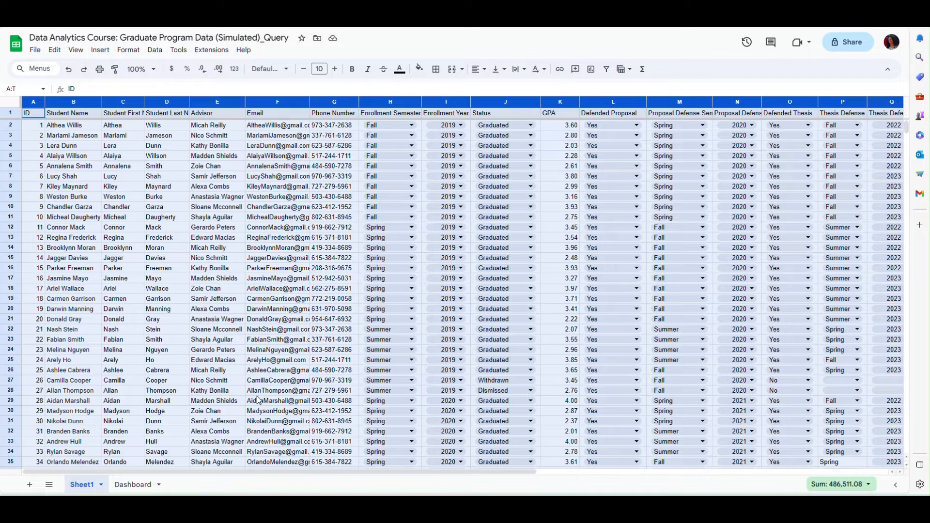
mouse_move(262, 420)
Start a QUERY function in the highlighted Student ID cell B50 on the Dashboard sheet.
left_click(135, 487)
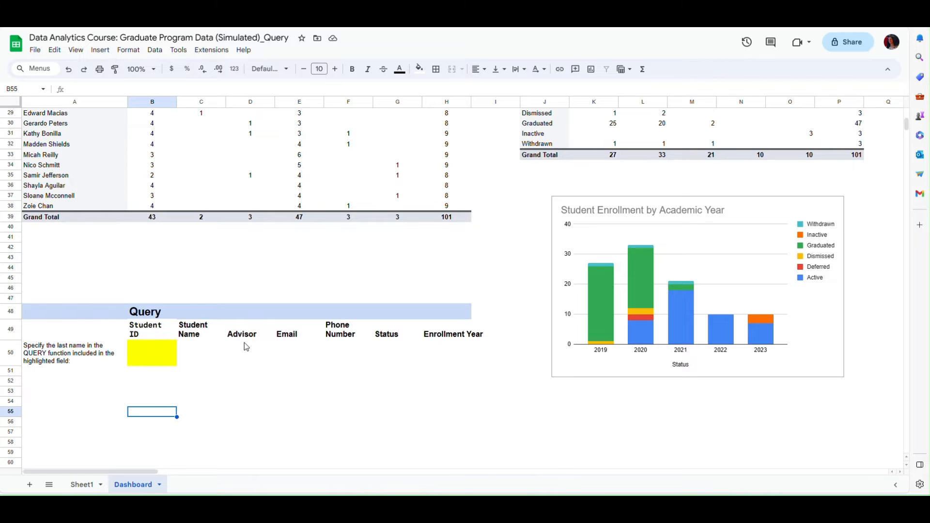
left_click(147, 358)
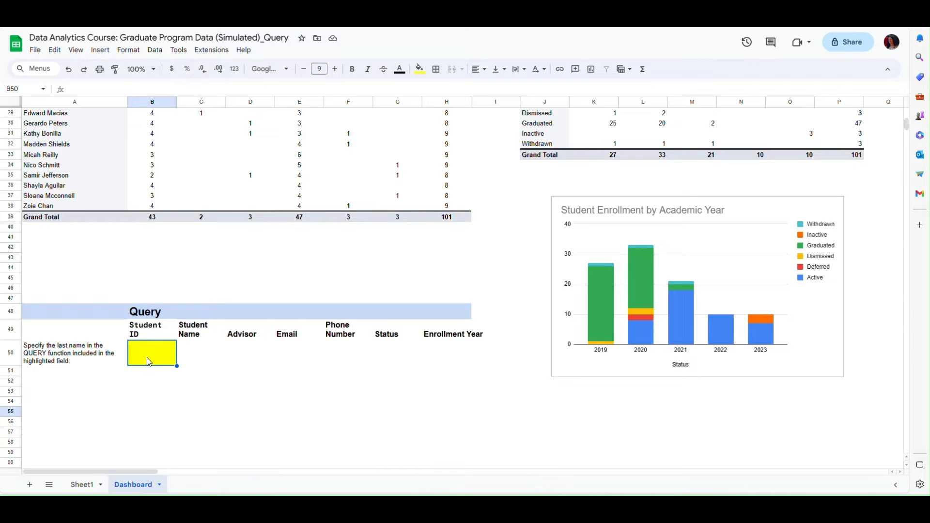
type("=")
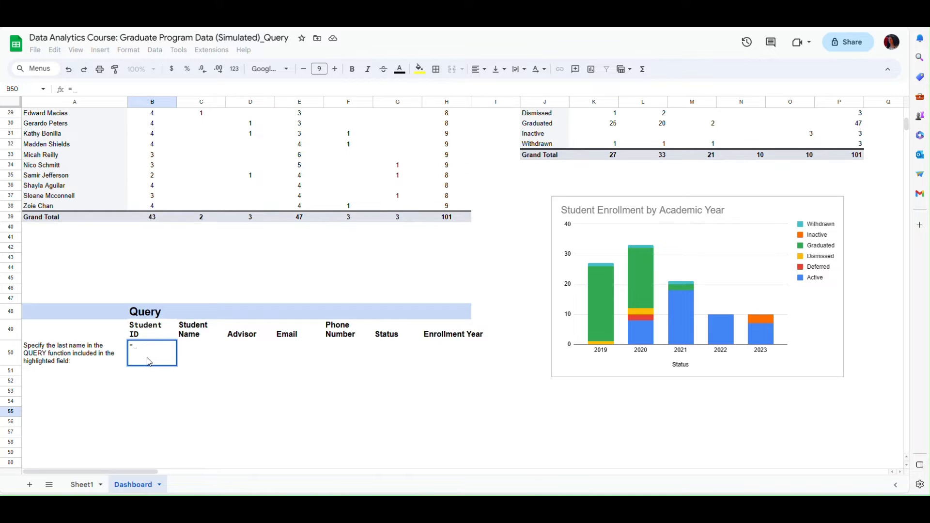
type("QUery")
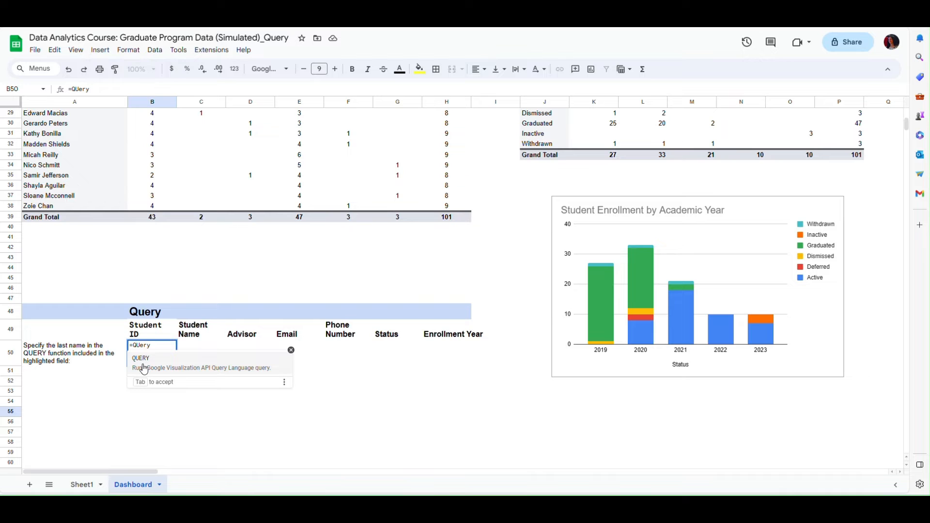
left_click(144, 370)
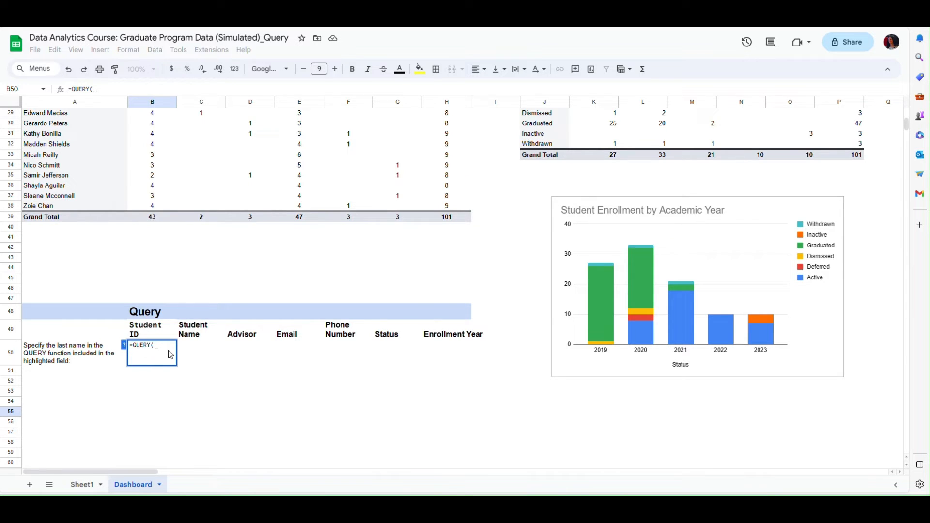
Enter Sheet1!A2:Q1000 as the data range argument of the QUERY function.
left_click(95, 89)
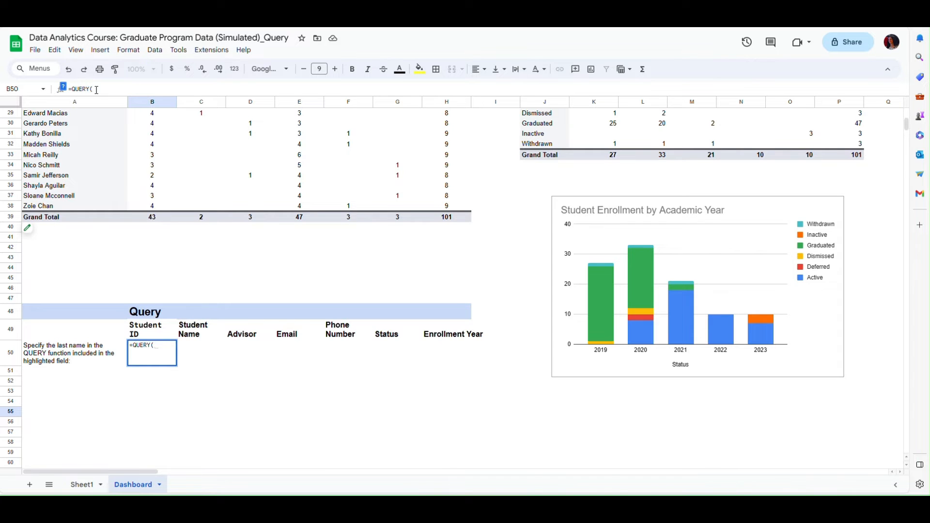
type("Sheet1!A")
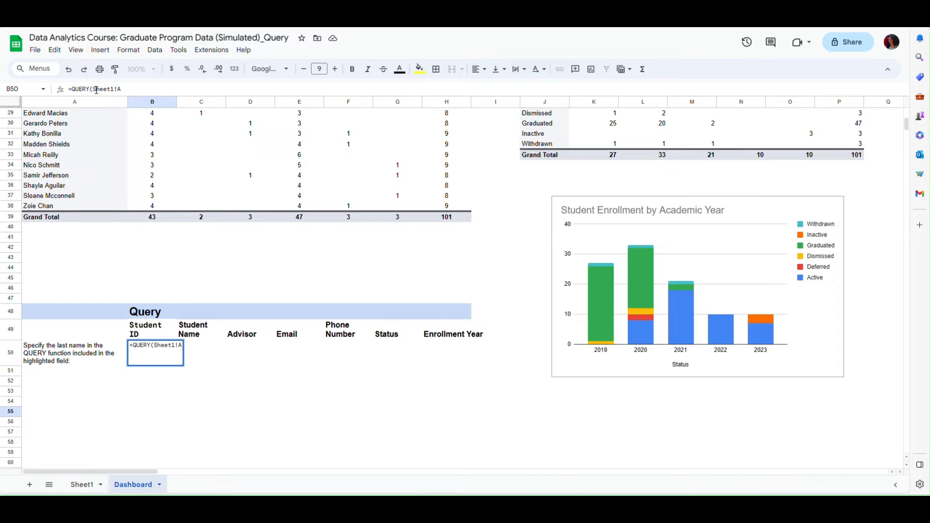
type("2")
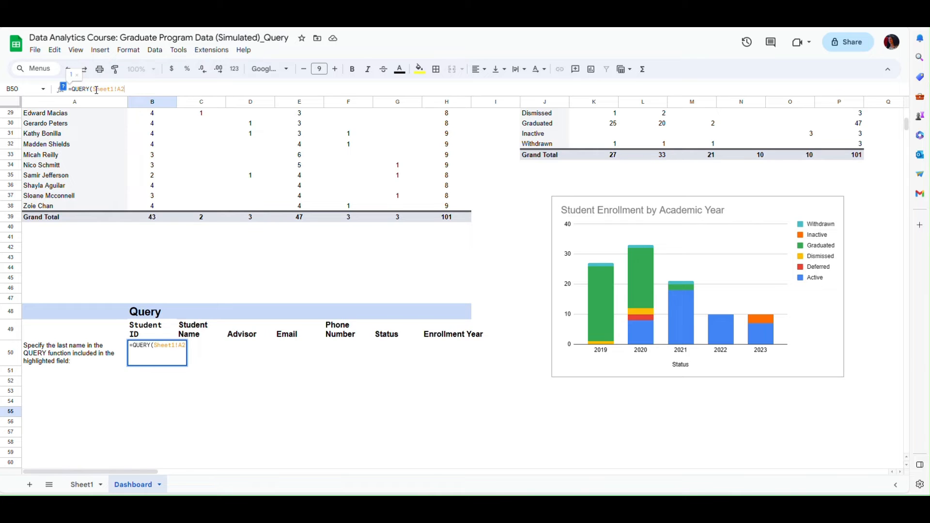
type(":")
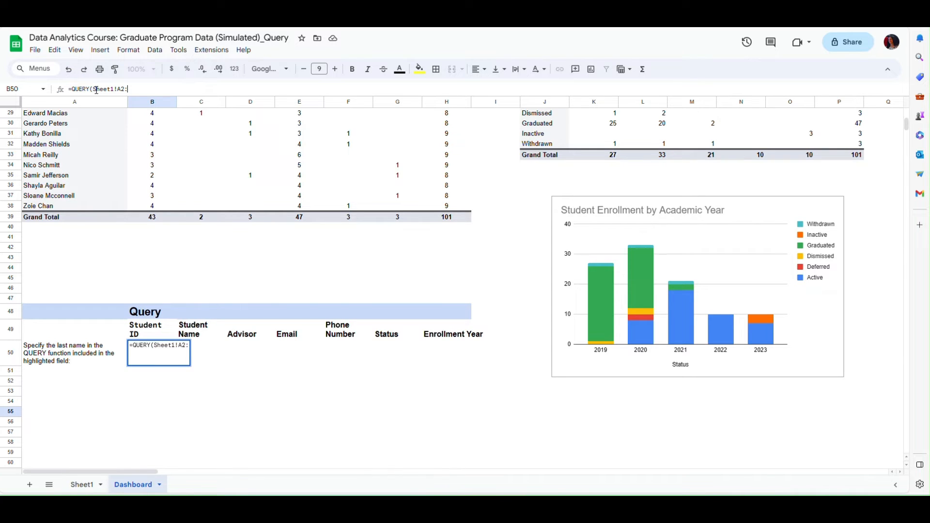
type("Q")
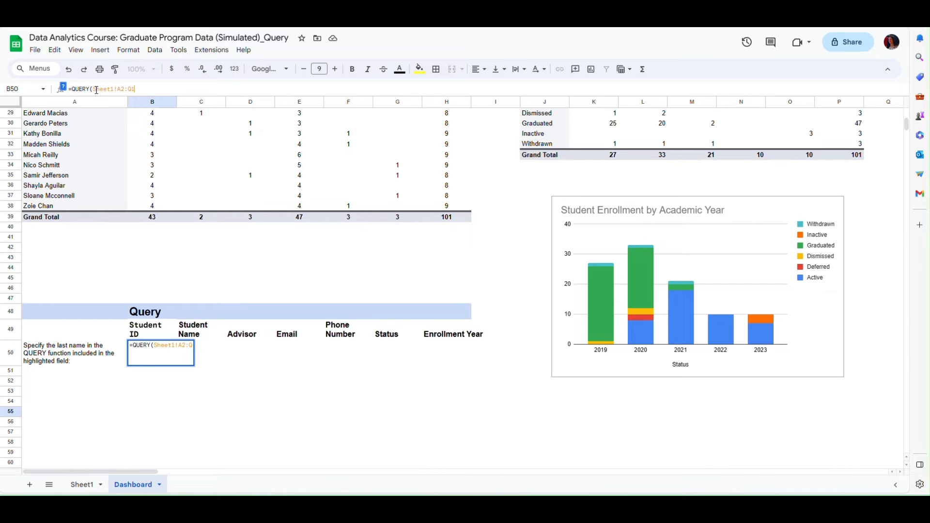
type("1000")
type(",")
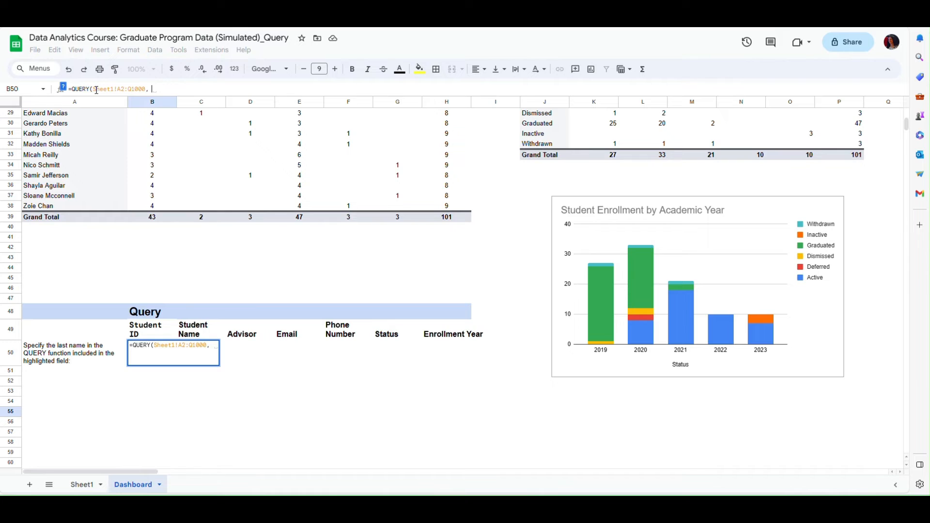
Begin the quoted query string with "select A,B,E,F,G,J,I" to return the seven dashboard fields.
type("\"")
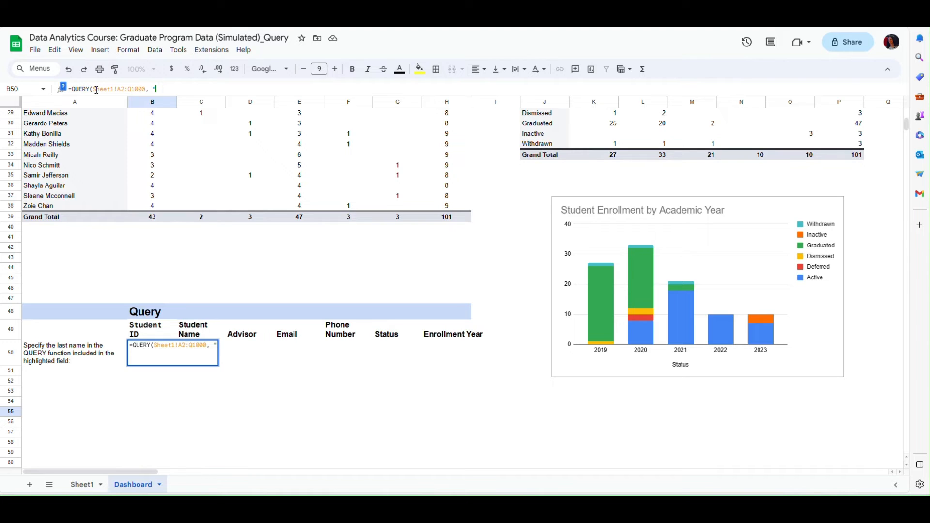
type("select")
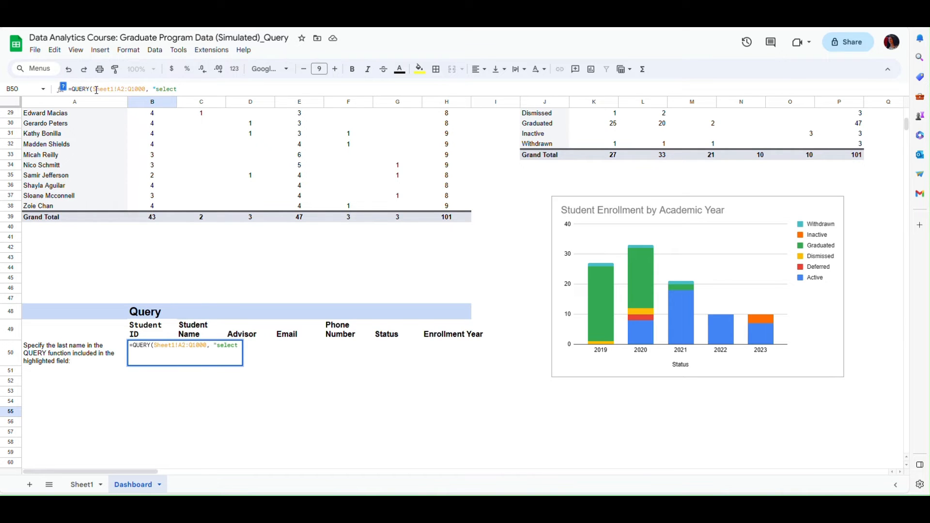
type("A,B,E,F,")
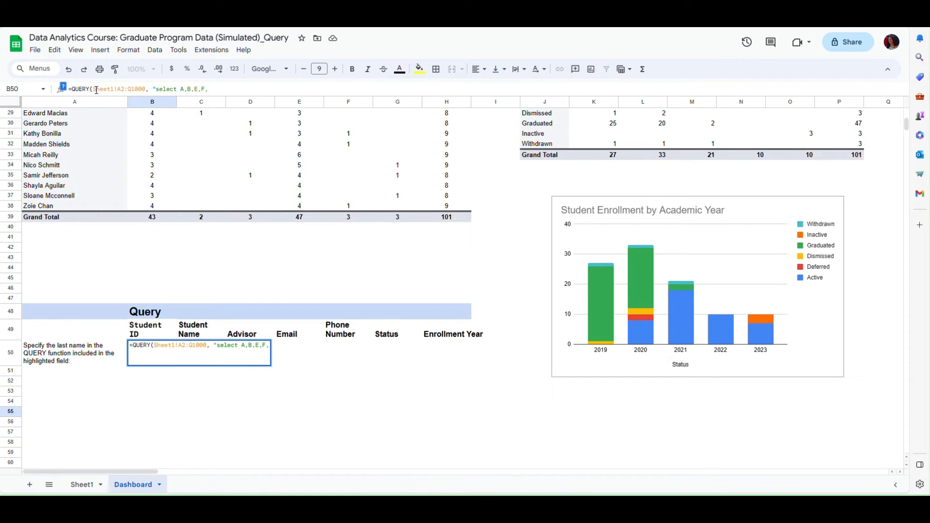
type("G,J,I")
Add a where condition matching column D to a student's last name in single quotes, and complete the formula.
type("where")
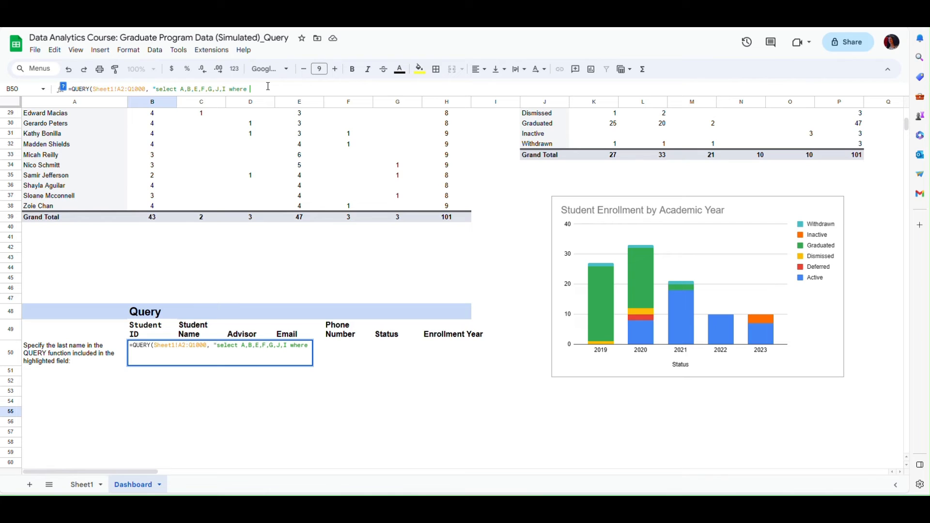
type("D='")
type("Dunn'")
type("\")")
key("Return")
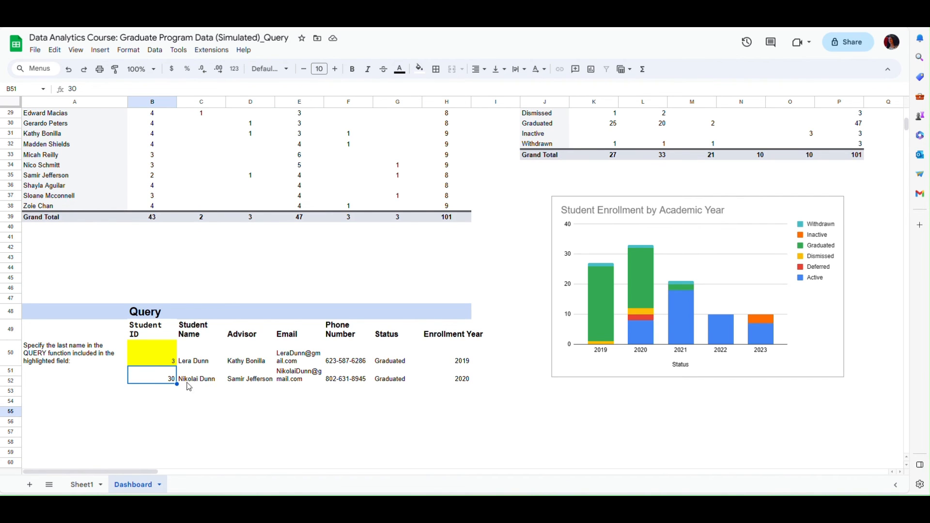
Replace the last name in the where condition of the B50 query with another student's last name and run it.
left_click(156, 362)
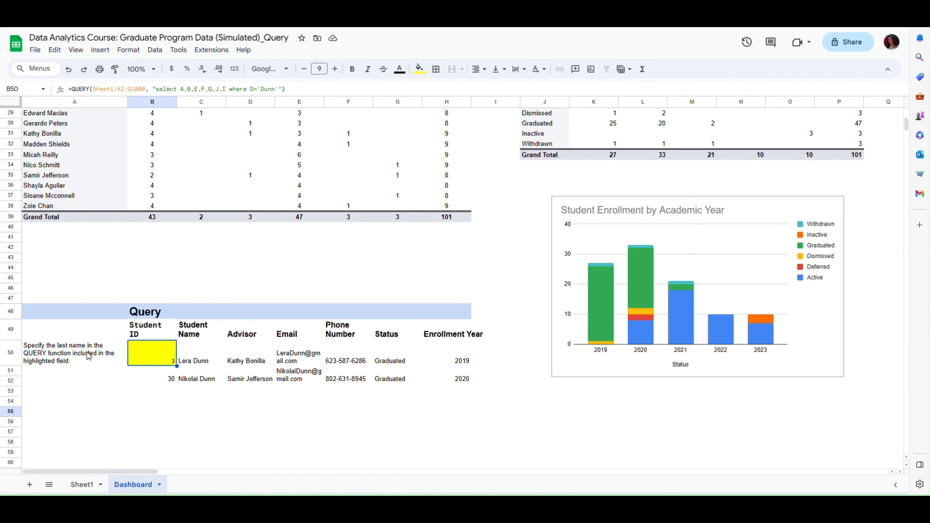
mouse_move(164, 358)
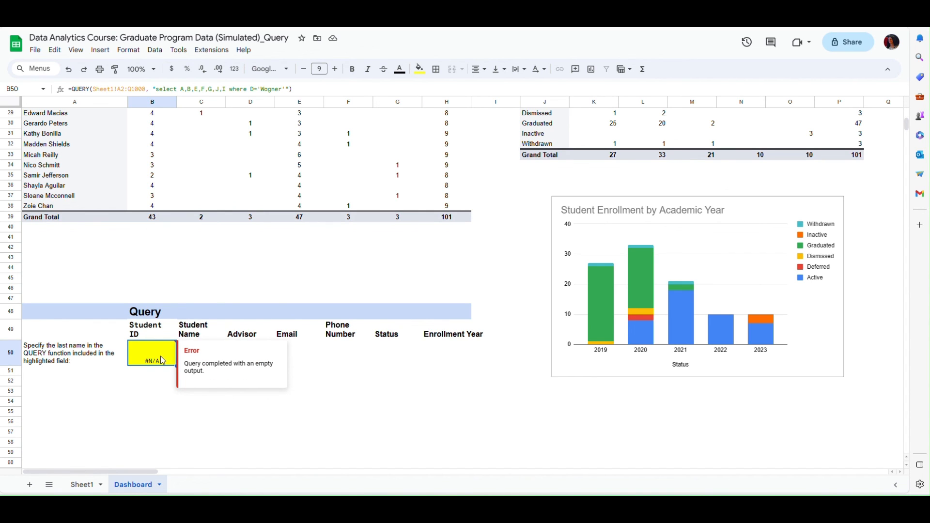
left_click(284, 89)
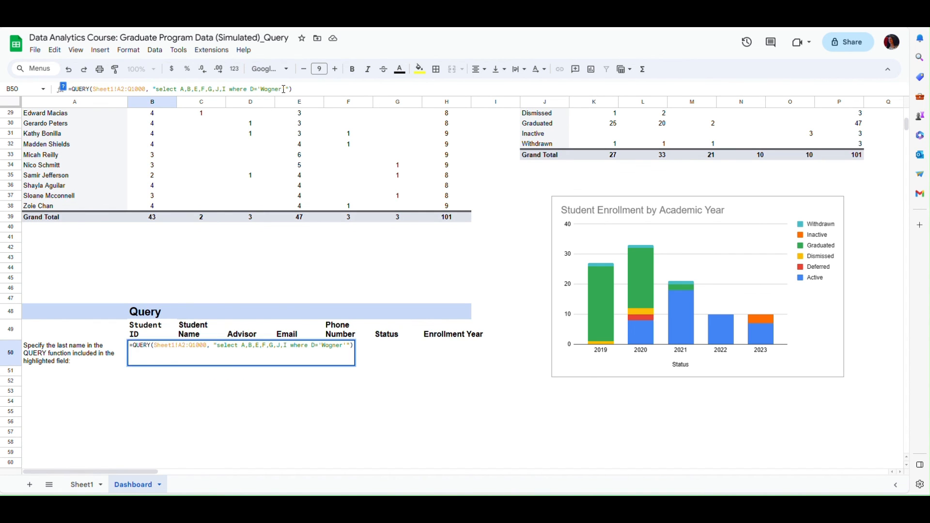
key("BackSpace")
key("BackSpace")
key("BackSpace")
key("BackSpace")
key("BackSpace")
key("BackSpace")
type("Smit")
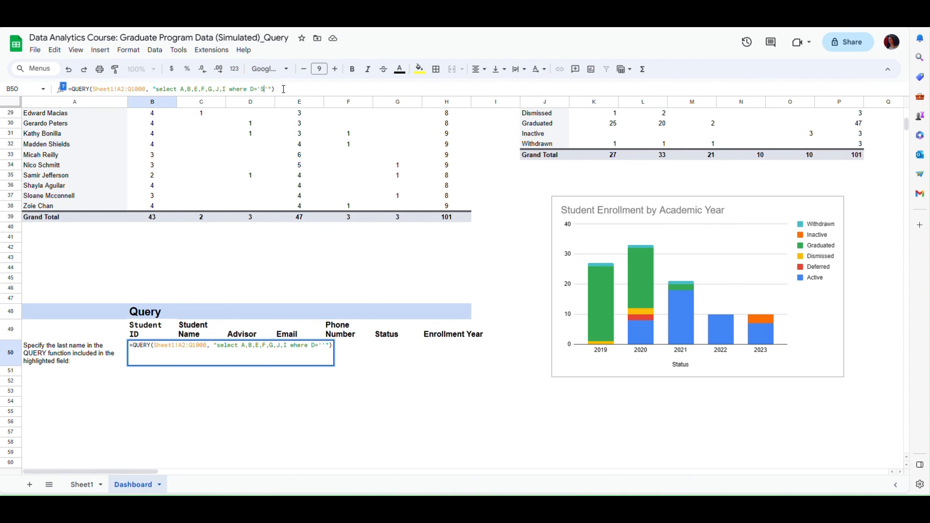
type("h")
left_click(284, 89)
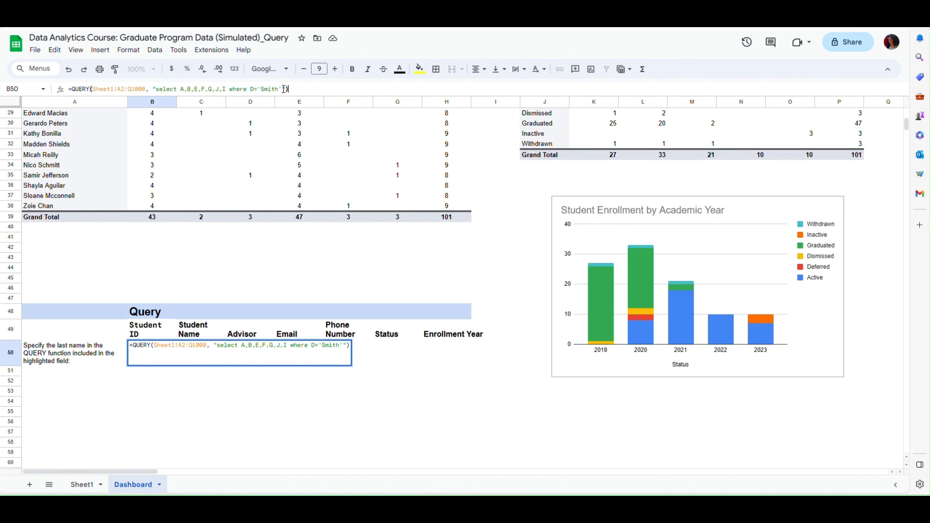
key("Return")
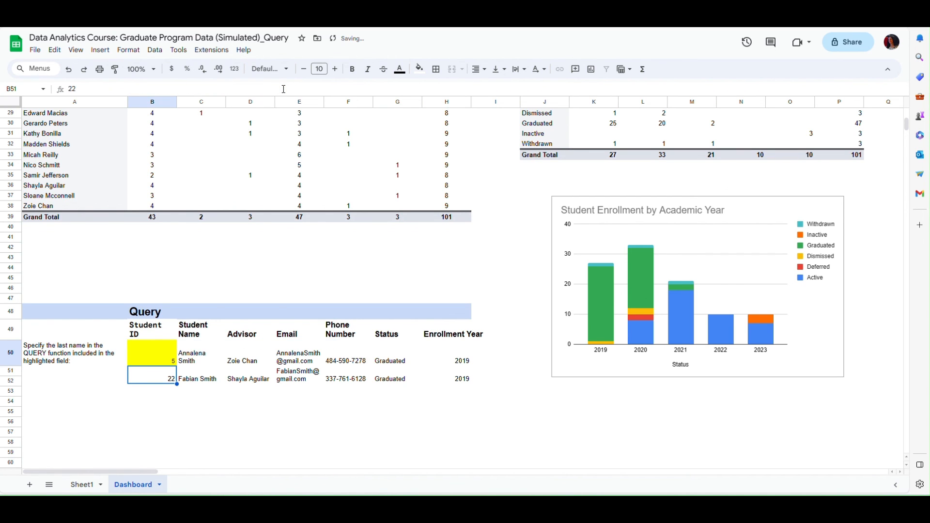